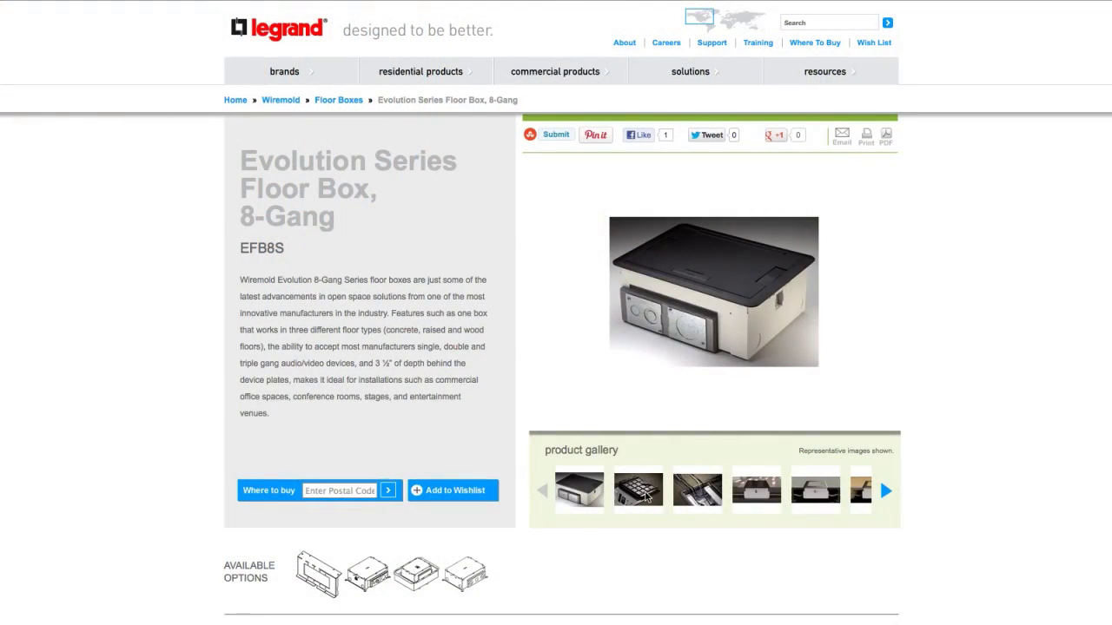
View the black grid lid and cable photos, then open the floor box Resources downloads
{"action": "left_click", "coordinate": [646, 488]}
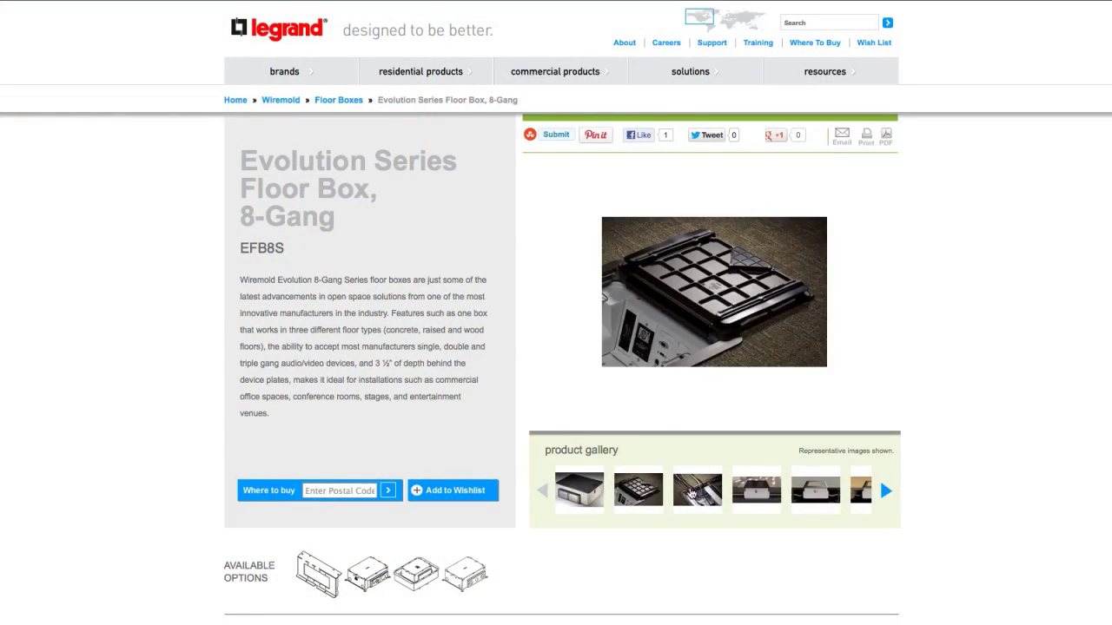
{"action": "left_click", "coordinate": [700, 493]}
{"action": "scroll", "coordinate": [676, 572], "scroll_direction": "down", "scroll_amount": 5}
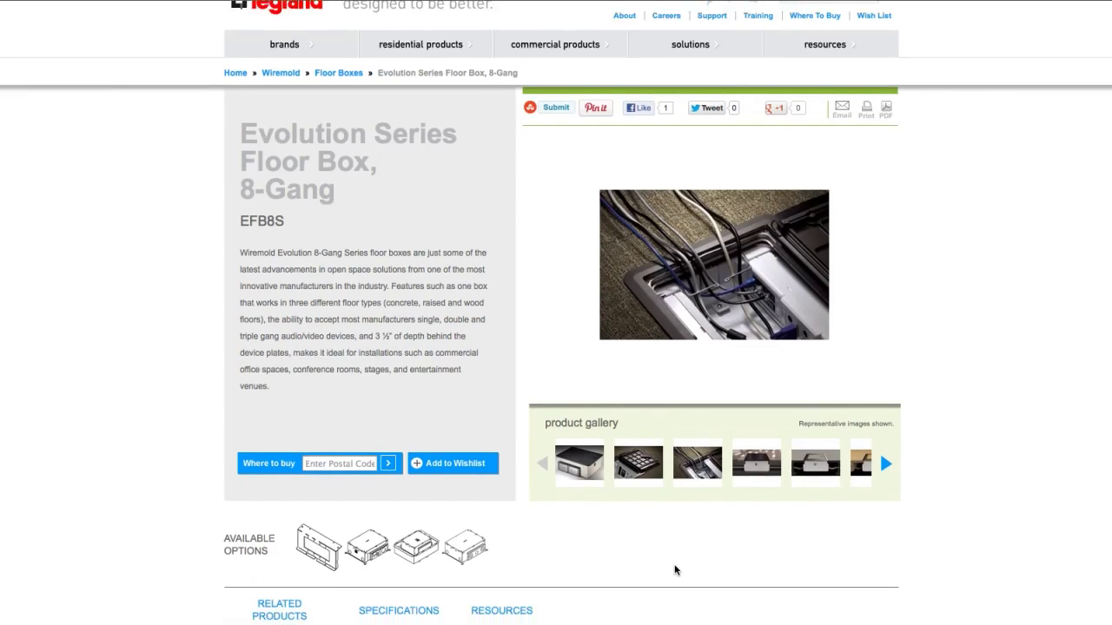
{"action": "scroll", "coordinate": [674, 563], "scroll_direction": "down", "scroll_amount": 1}
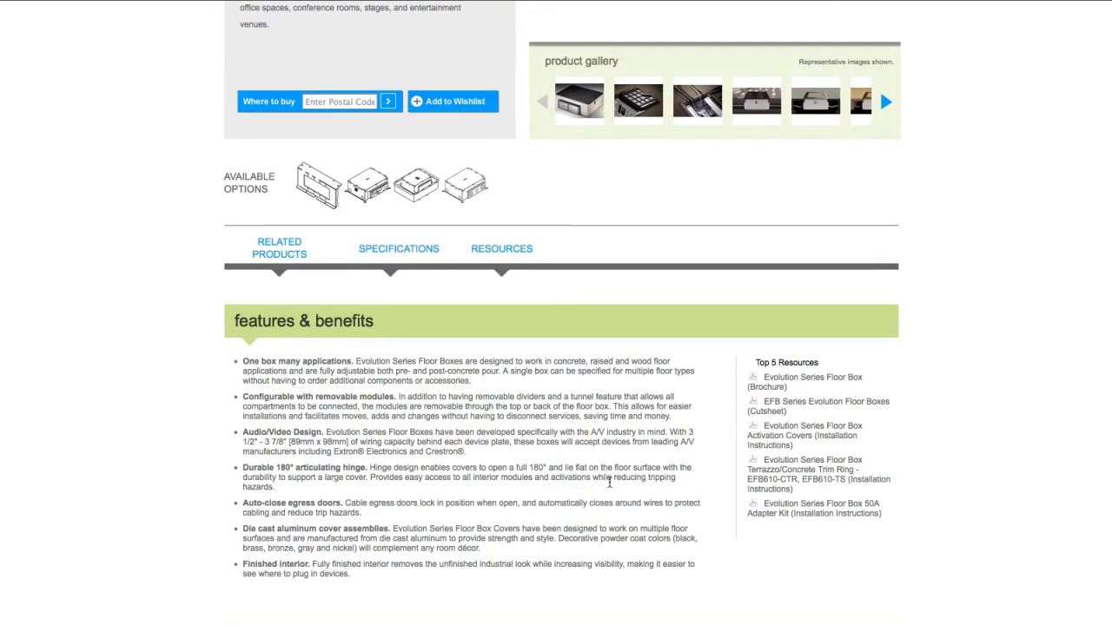
{"action": "left_click", "coordinate": [509, 261]}
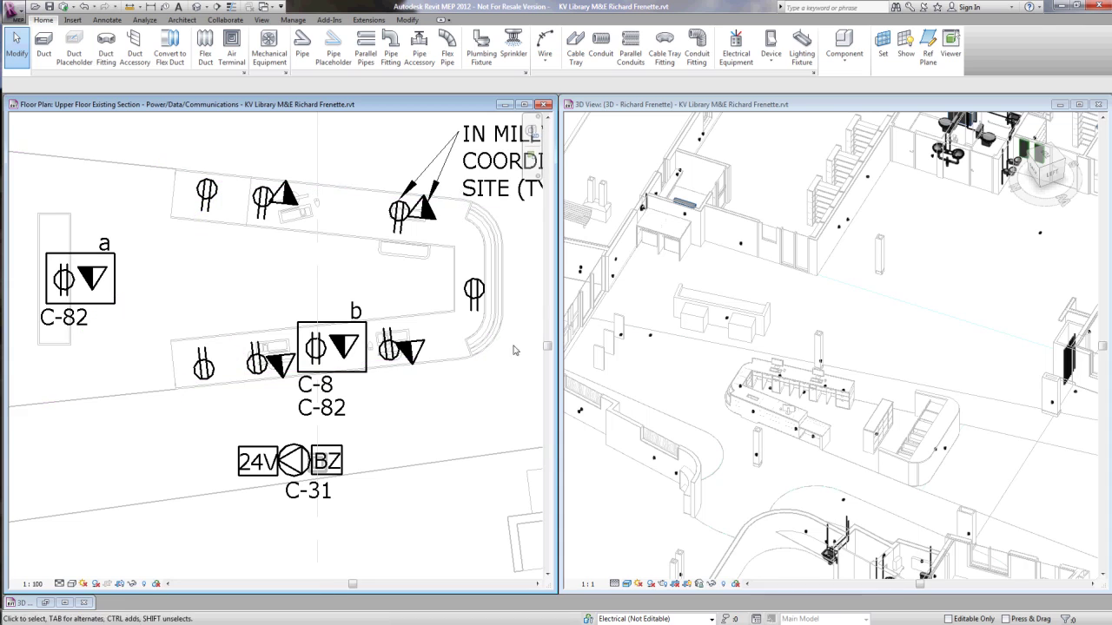
Place one Wiremold Evolution floor box at the midpoint beside outlet a, then check it in plan and 3D
{"action": "left_click", "coordinate": [844, 57]}
{"action": "left_click", "coordinate": [866, 80]}
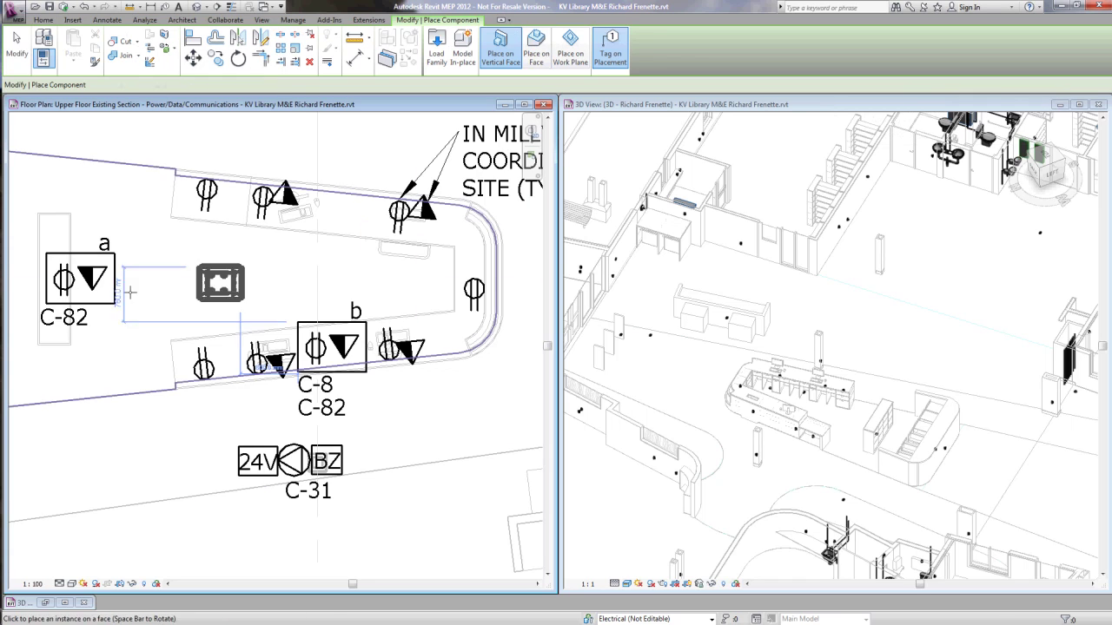
{"action": "left_click", "coordinate": [87, 278]}
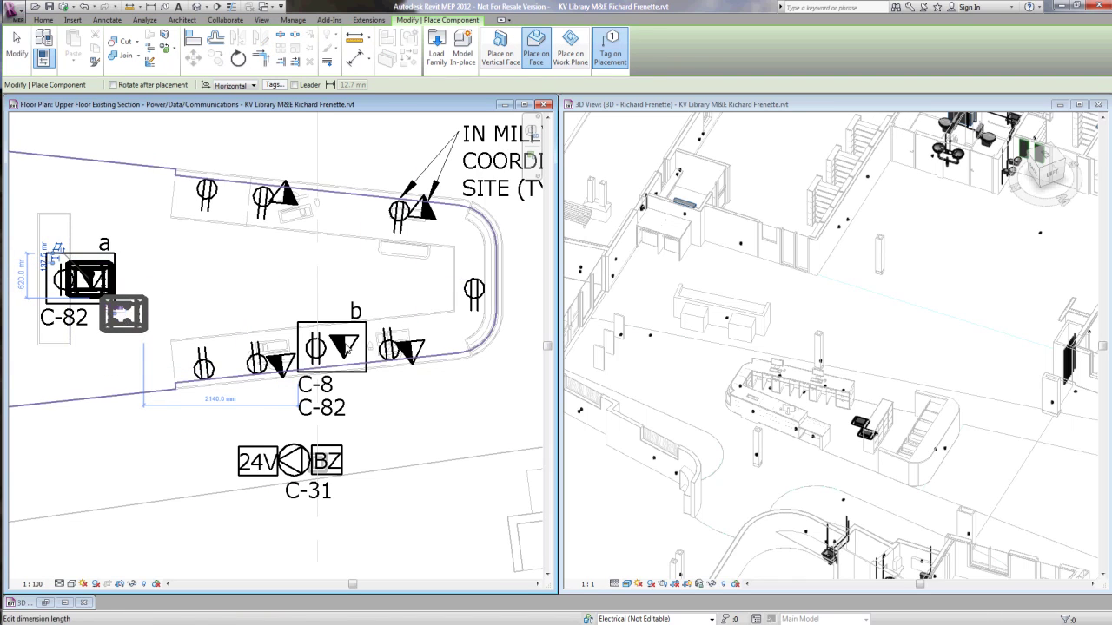
{"action": "right_click", "coordinate": [205, 272]}
{"action": "left_click", "coordinate": [237, 280]}
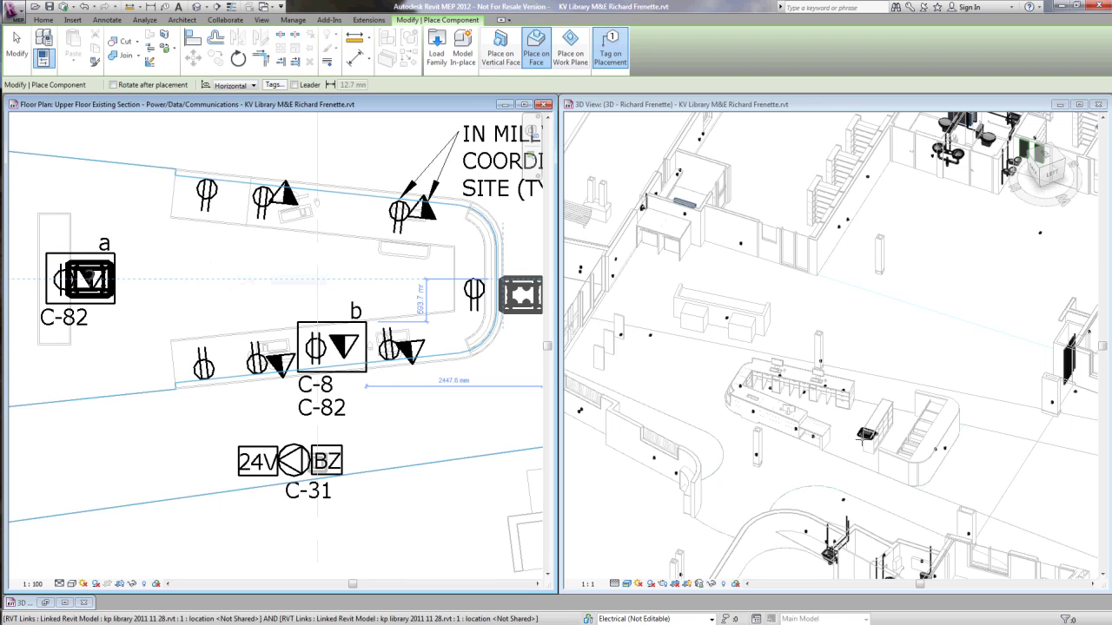
{"action": "middle_click_drag", "start_coordinate": [348, 347], "coordinate": [174, 298]}
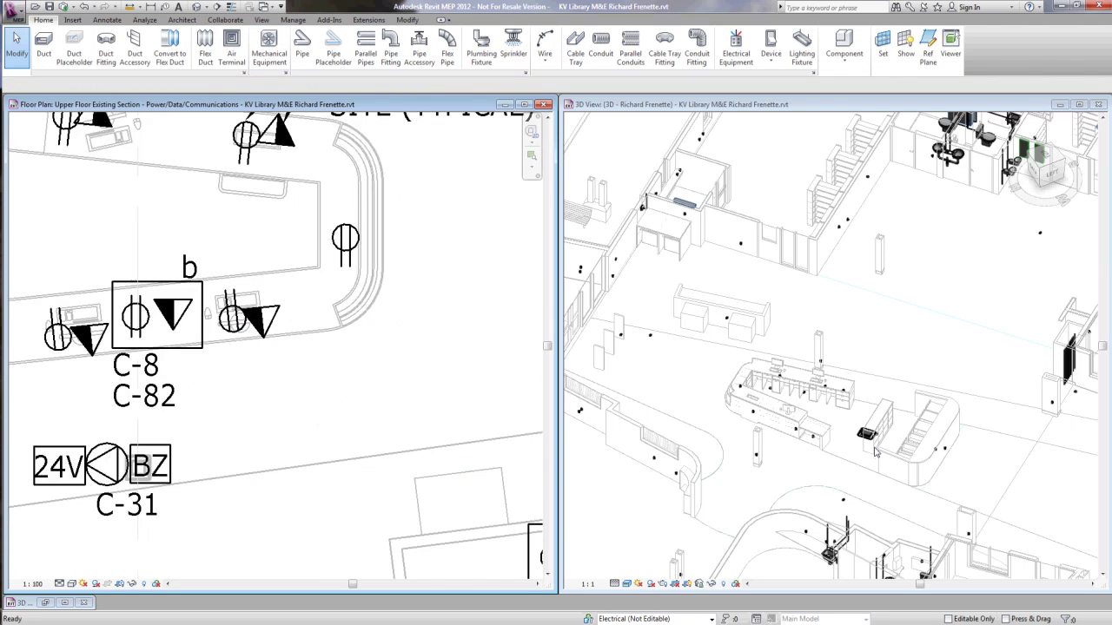
{"action": "scroll", "coordinate": [348, 348], "scroll_direction": "down", "scroll_amount": 2}
{"action": "scroll", "coordinate": [866, 447], "scroll_direction": "up", "scroll_amount": 3}
{"action": "middle_click_drag", "start_coordinate": [866, 447], "coordinate": [860, 408], "text": "shift"}
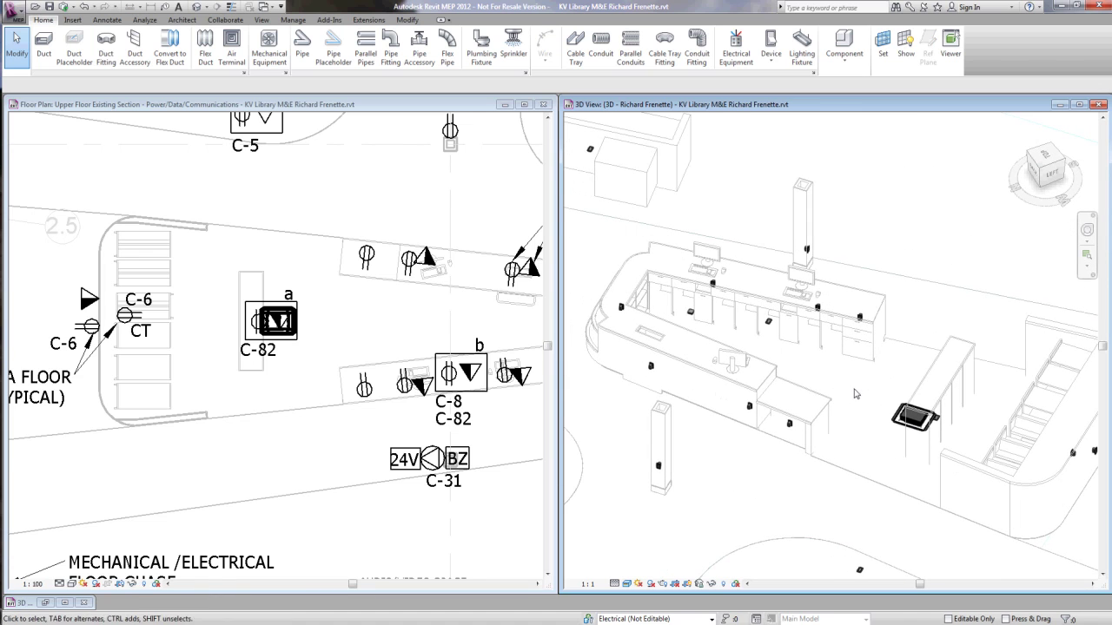
Create a similar floor box placed on the desk counter face using Place on Face
{"action": "left_click", "coordinate": [341, 338]}
{"action": "middle_click_drag", "start_coordinate": [341, 338], "coordinate": [232, 323]}
{"action": "left_click", "coordinate": [155, 304]}
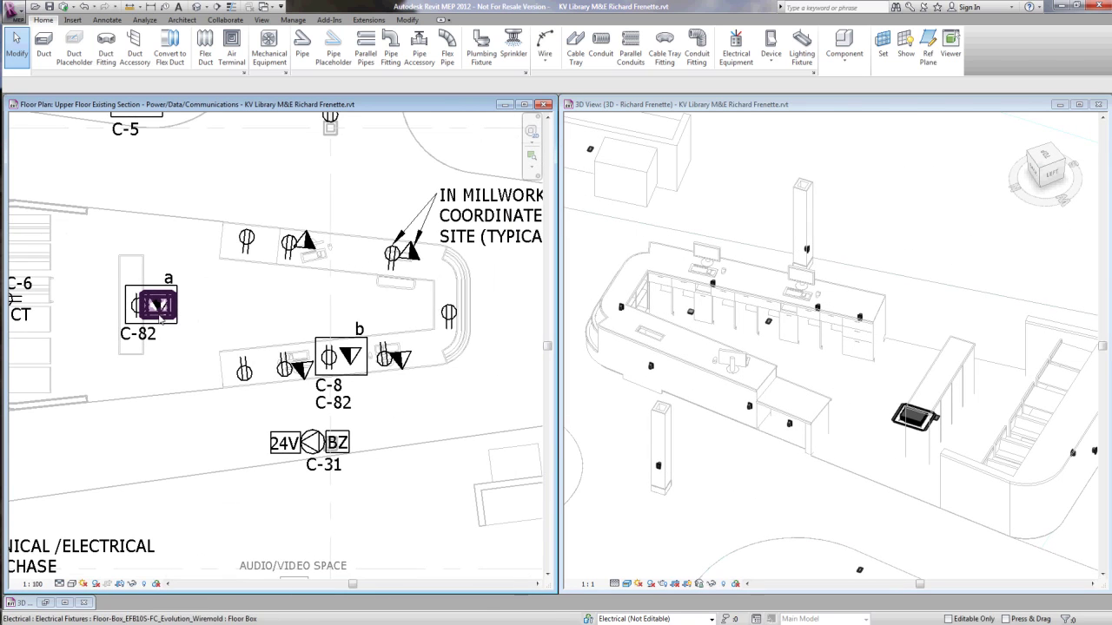
{"action": "left_click", "coordinate": [507, 47]}
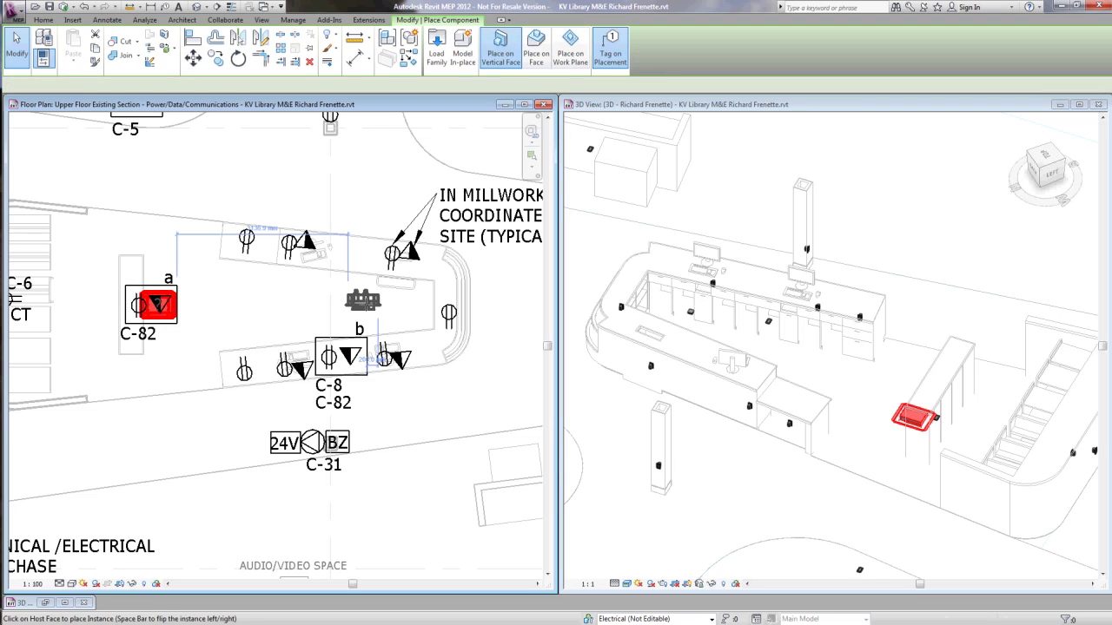
{"action": "left_click", "coordinate": [533, 53]}
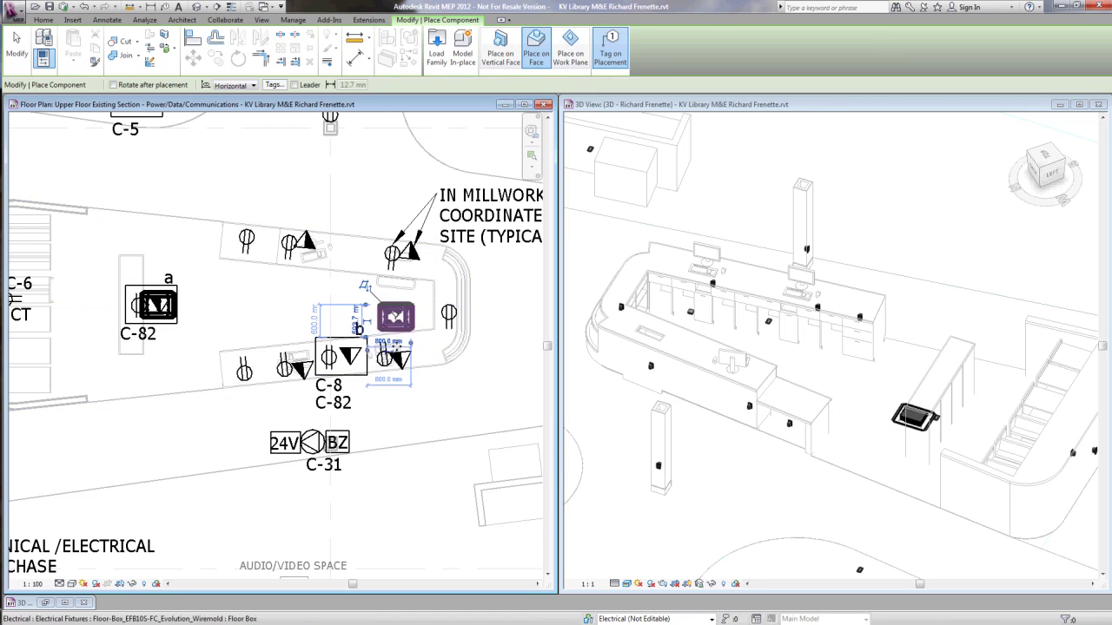
{"action": "left_click", "coordinate": [395, 318]}
{"action": "key", "text": "Escape"}
{"action": "key", "text": "Escape"}
{"action": "scroll", "coordinate": [390, 310], "scroll_direction": "up", "scroll_amount": 5}
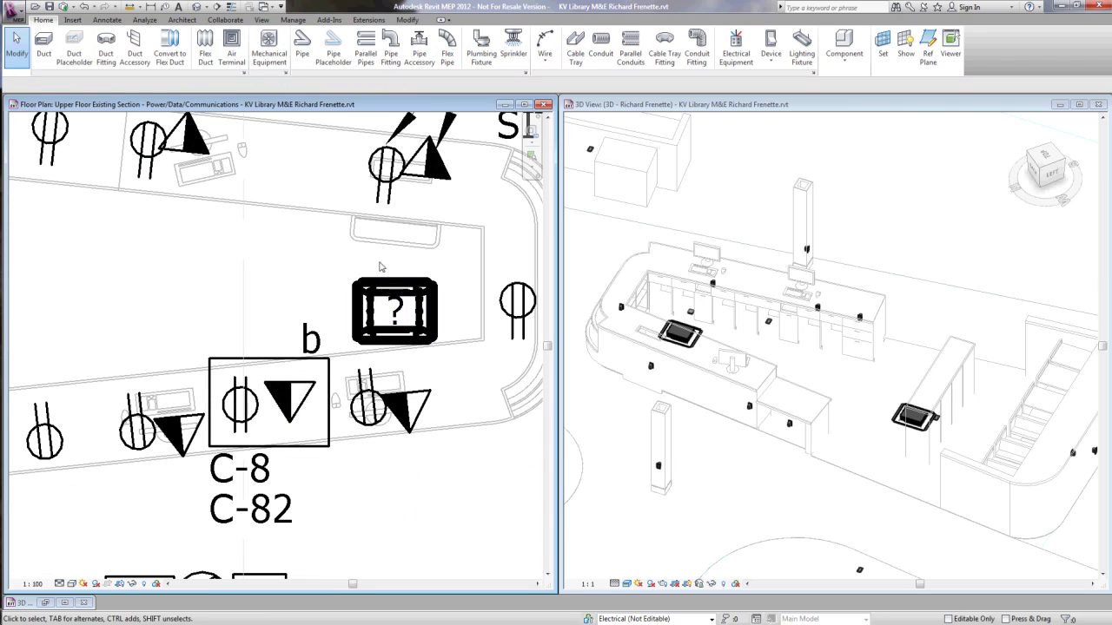
Rotate the new floor box 90° with RO and drag it beside the wall near outlet b
{"action": "left_click", "coordinate": [421, 289]}
{"action": "left_click", "coordinate": [422, 289]}
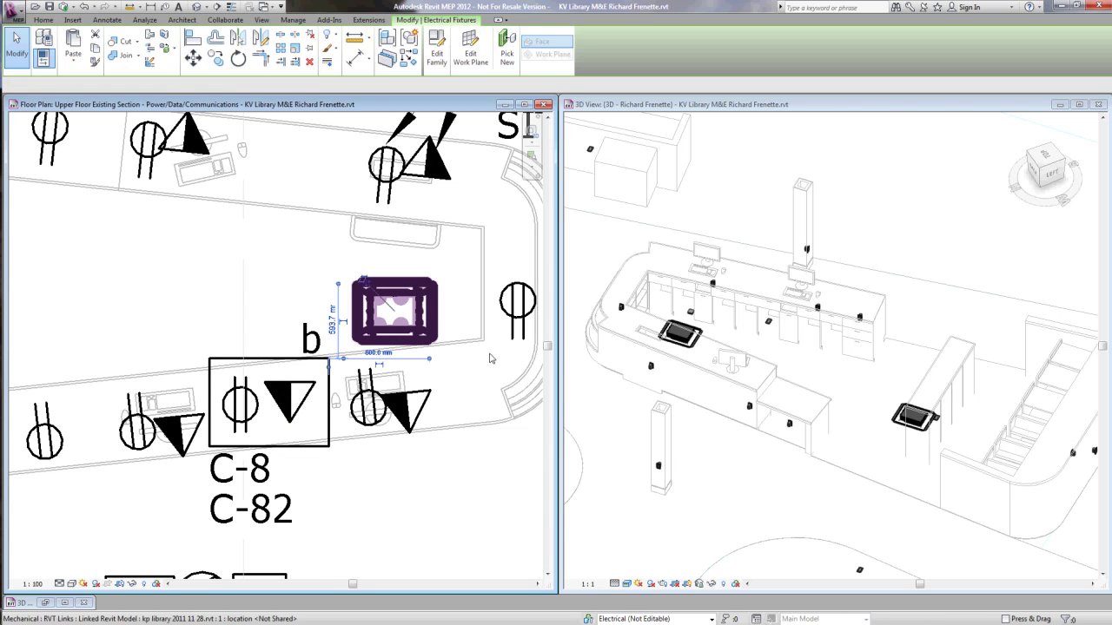
{"action": "key", "text": "r"}
{"action": "key", "text": "o"}
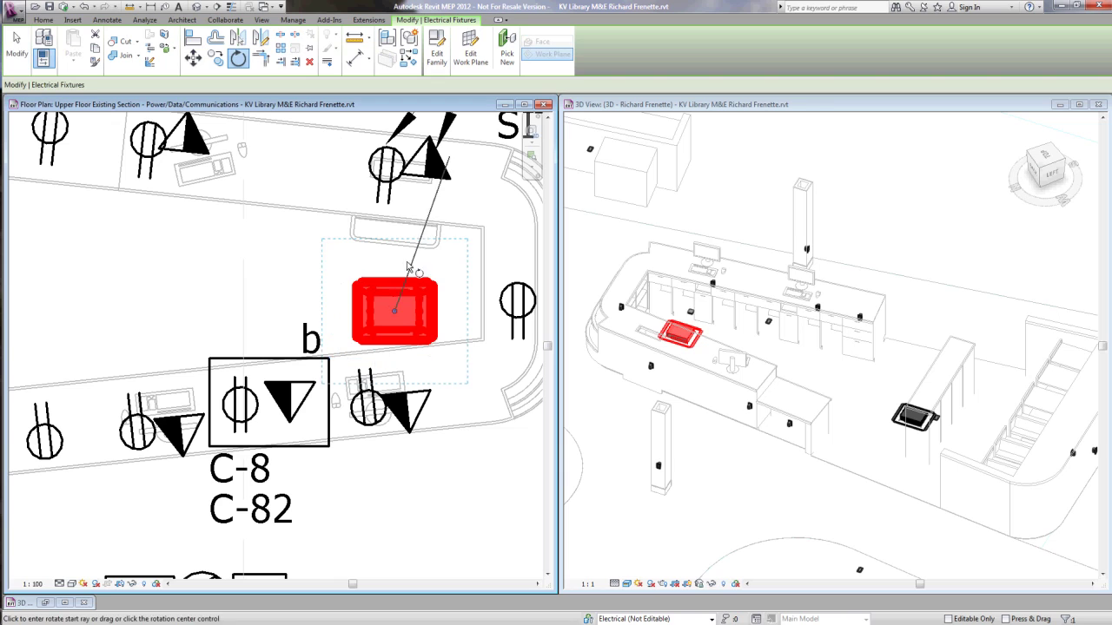
{"action": "left_click", "coordinate": [415, 193]}
{"action": "type", "text": "90"}
{"action": "key", "text": "Return"}
{"action": "left_click_drag", "start_coordinate": [427, 313], "coordinate": [485, 387]}
{"action": "left_click", "coordinate": [450, 320]}
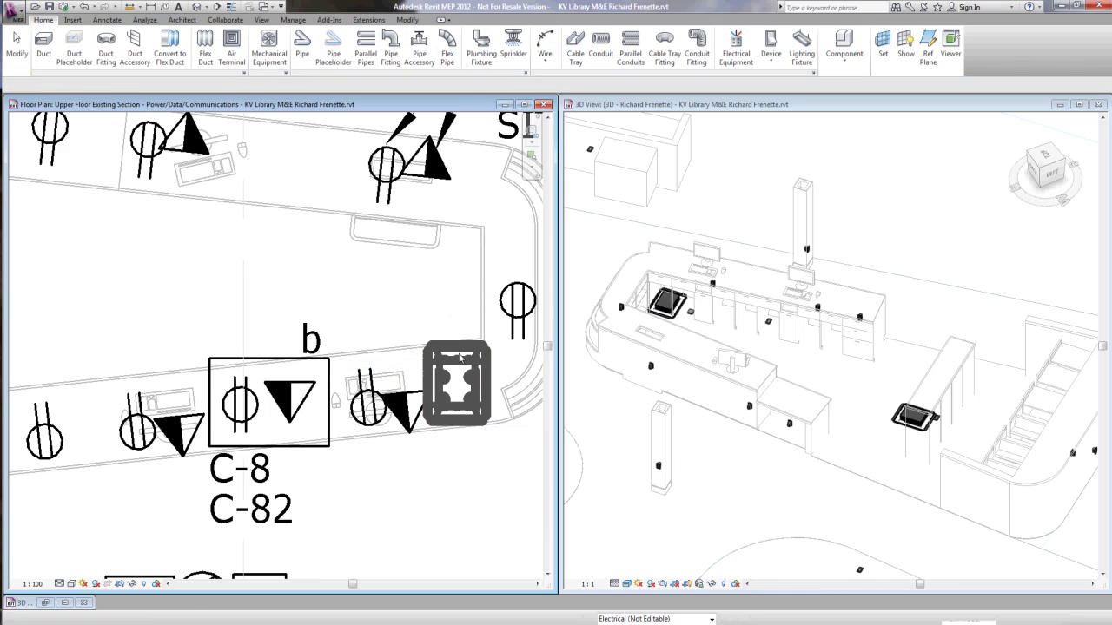
Align the second floor box's edge to the reception desk wall face, then orbit the 3D view
{"action": "scroll", "coordinate": [441, 352], "scroll_direction": "up", "scroll_amount": 2}
{"action": "key", "text": "l"}
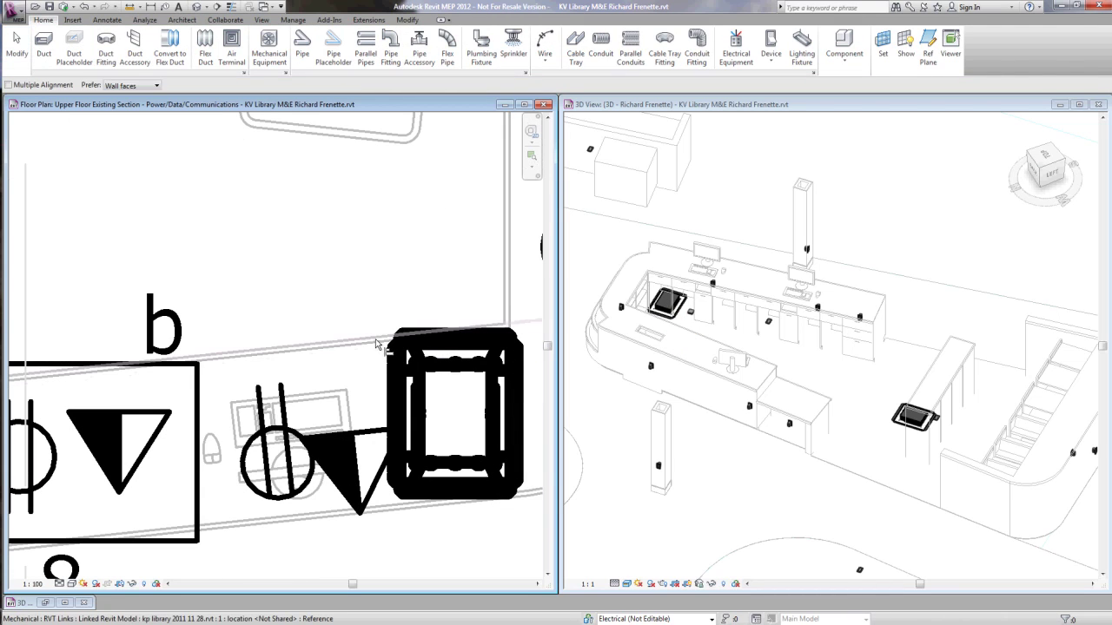
{"action": "left_click", "coordinate": [421, 336]}
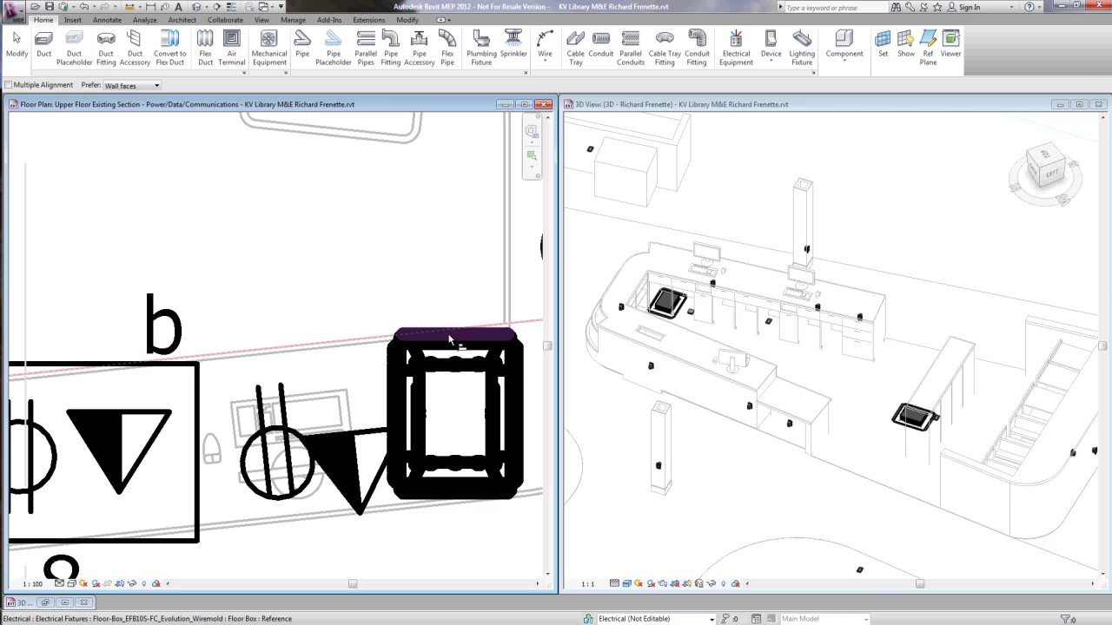
{"action": "left_click", "coordinate": [420, 333]}
{"action": "left_click", "coordinate": [605, 295]}
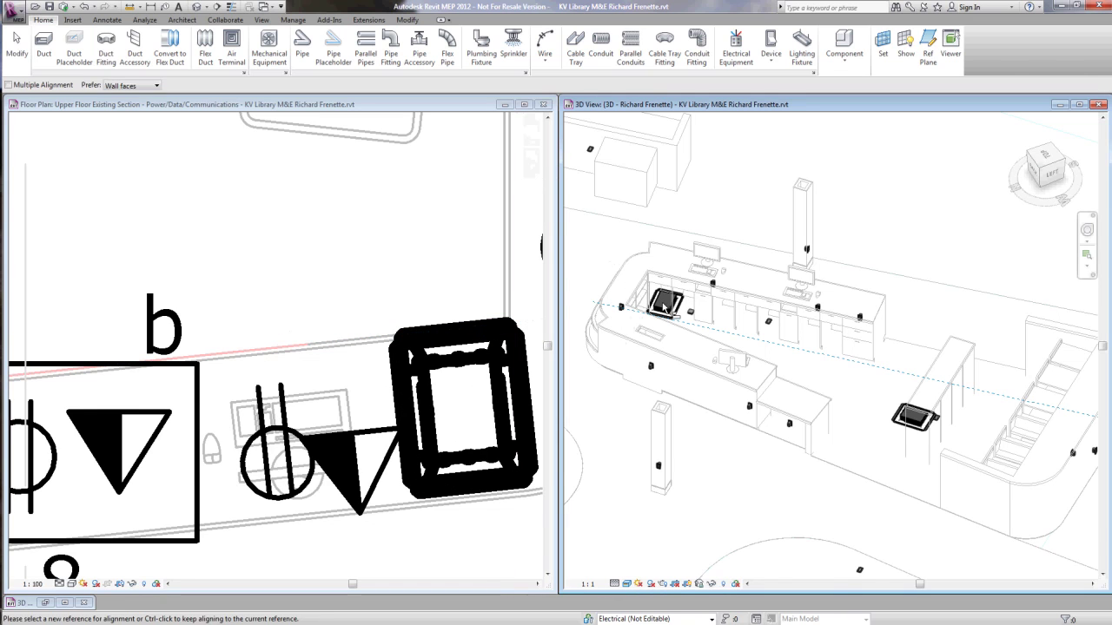
{"action": "key", "text": "Escape"}
{"action": "scroll", "coordinate": [667, 305], "scroll_direction": "up", "scroll_amount": 4}
{"action": "scroll", "coordinate": [670, 317], "scroll_direction": "down", "scroll_amount": 5}
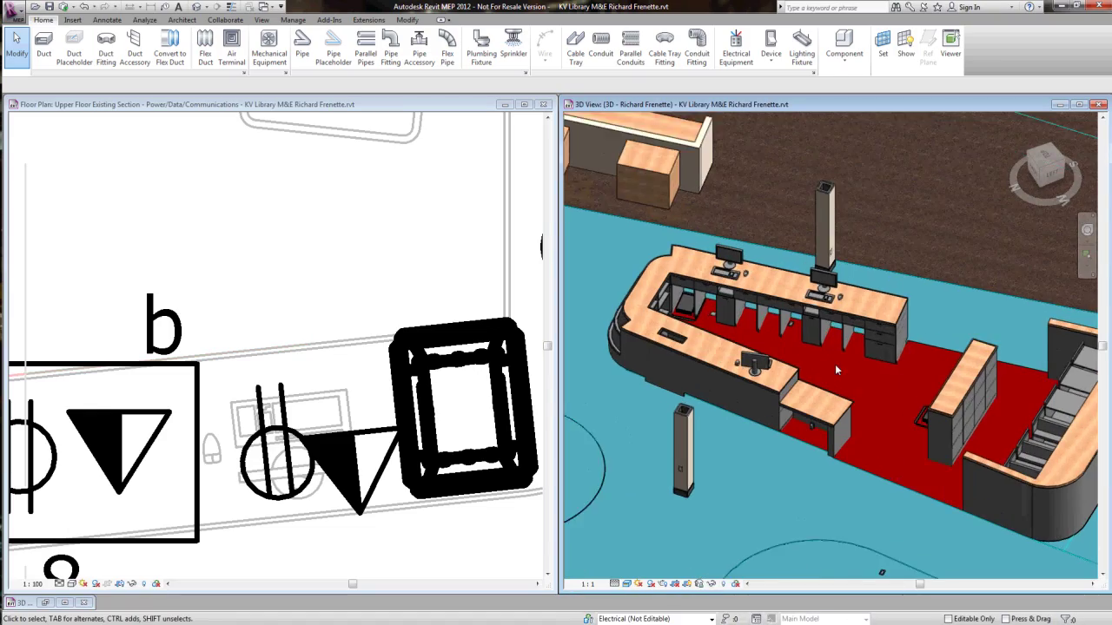
{"action": "middle_click_drag", "start_coordinate": [834, 363], "coordinate": [782, 366], "text": "shift"}
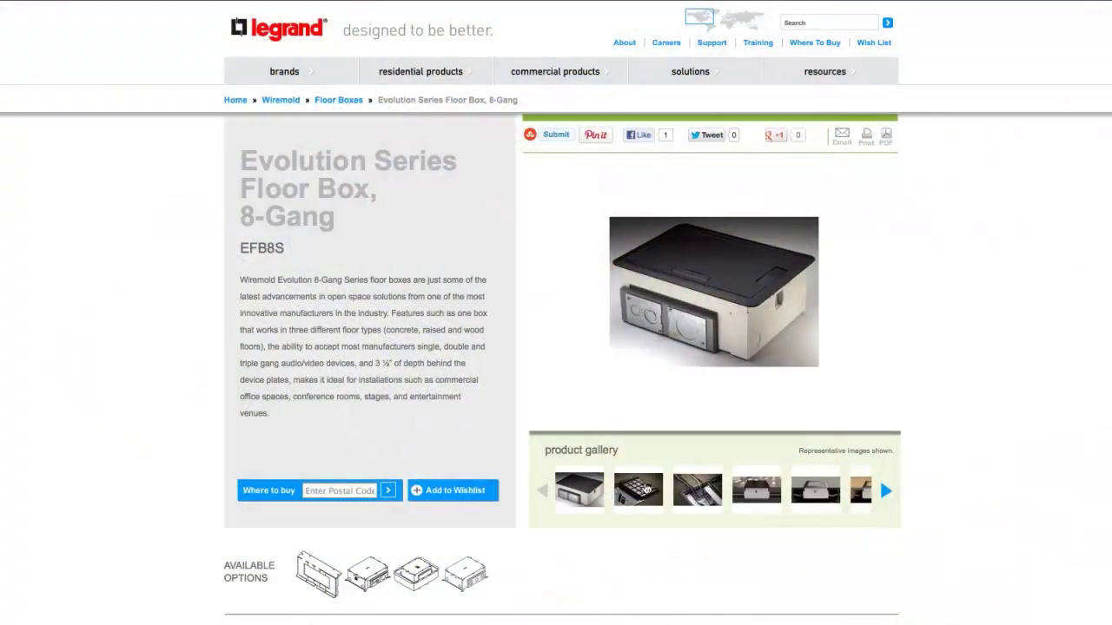
Scroll the Legrand page down to the Resources section with BIM model ZIP downloads
{"action": "scroll", "coordinate": [675, 567], "scroll_direction": "down", "scroll_amount": 5}
{"action": "scroll", "coordinate": [621, 266], "scroll_direction": "down", "scroll_amount": 10}
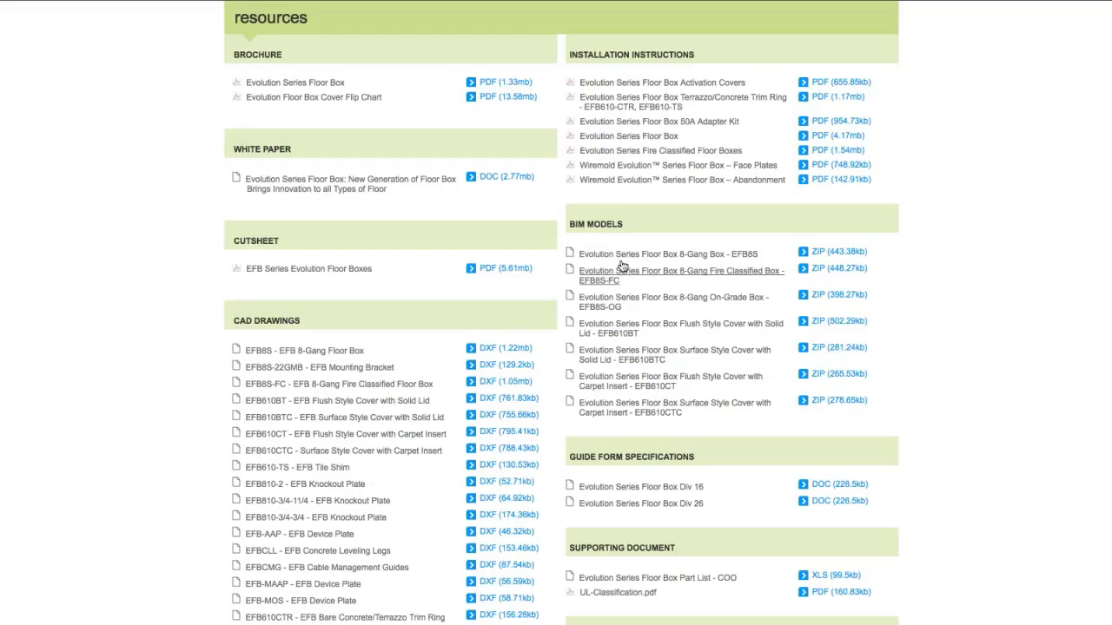